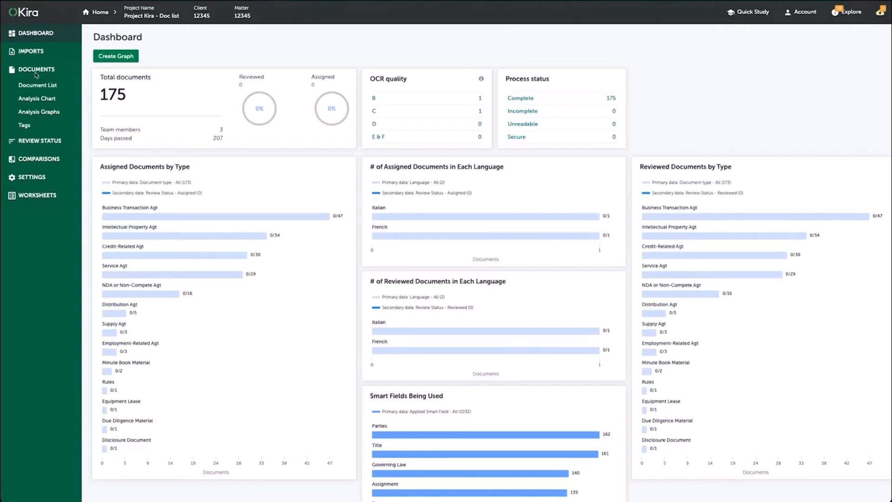
- Open the document list and have related document groups suggested automatically
left_click(33, 87)
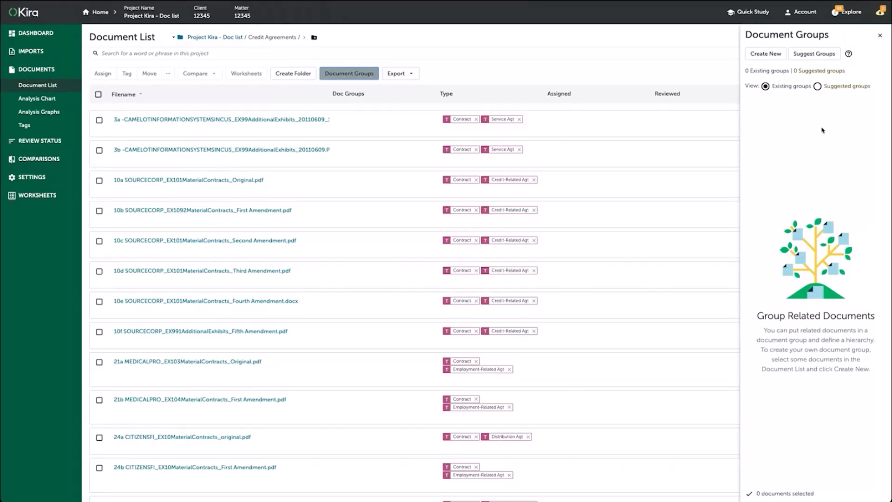
left_click(821, 55)
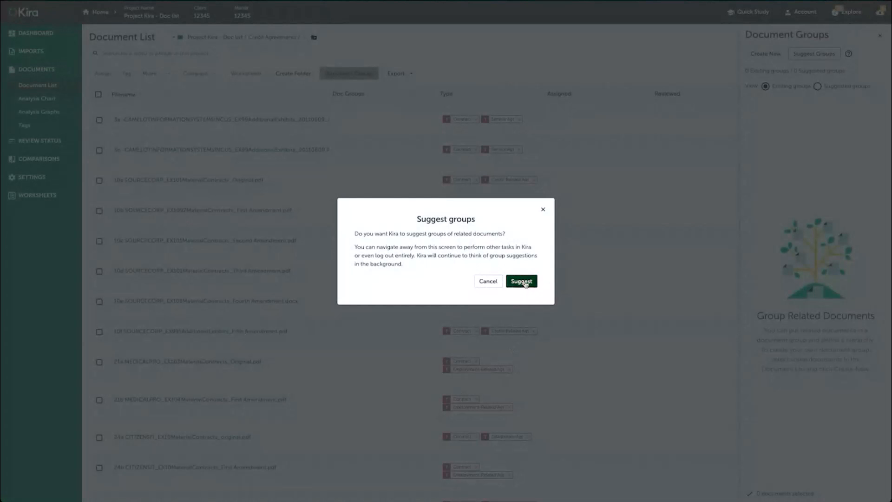
left_click(523, 281)
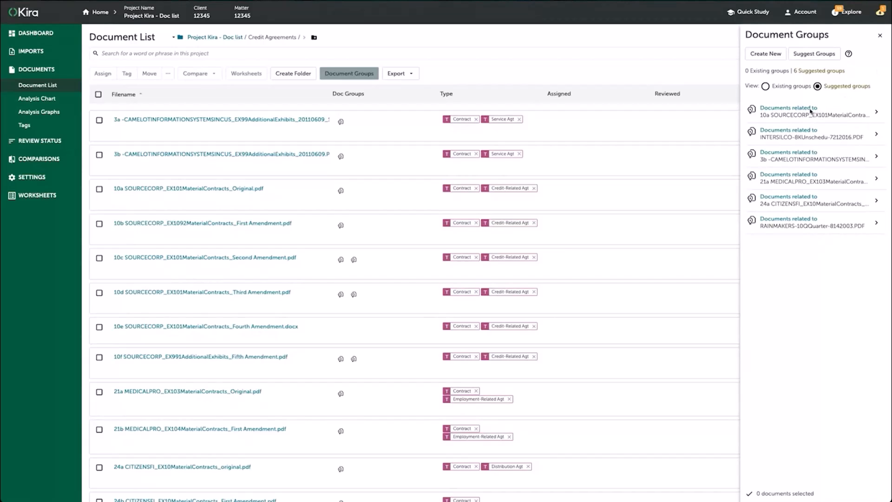
- Edit the suggested group for 10a SOURCECORP_EX101MaterialContracts_Original.pdf and name it Source Corp
left_click(793, 110)
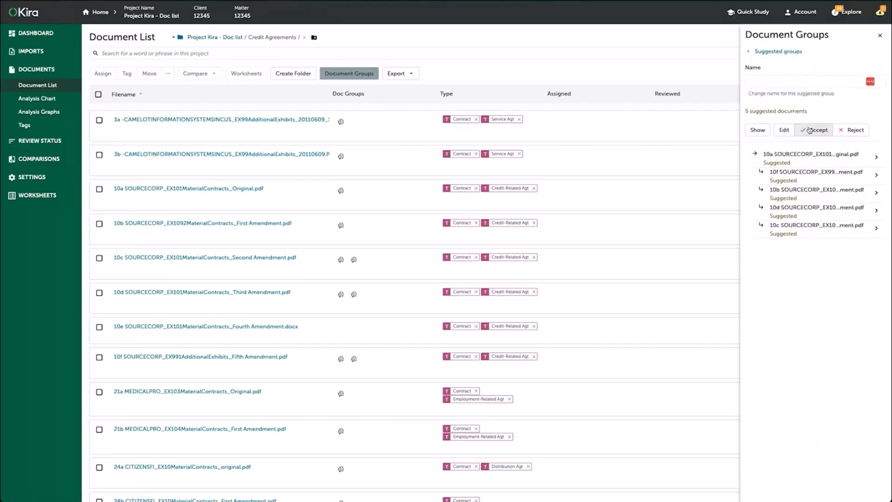
left_click(783, 131)
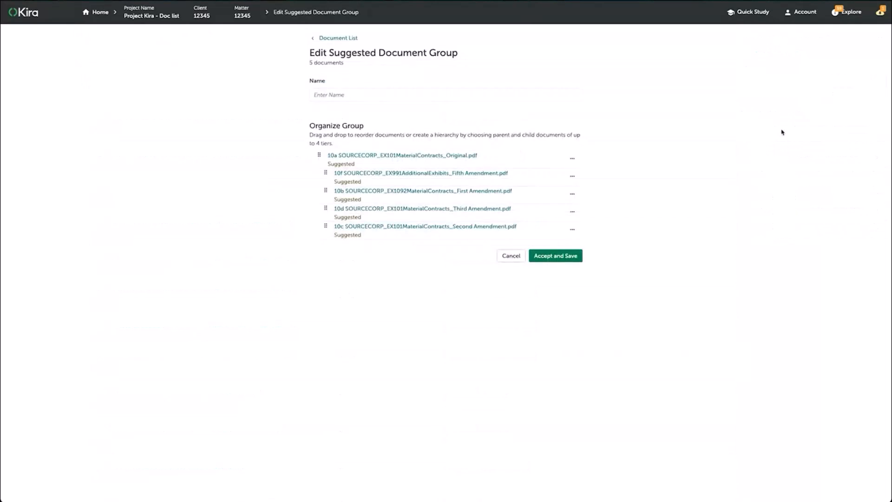
left_click(465, 96)
type("Source Corp")
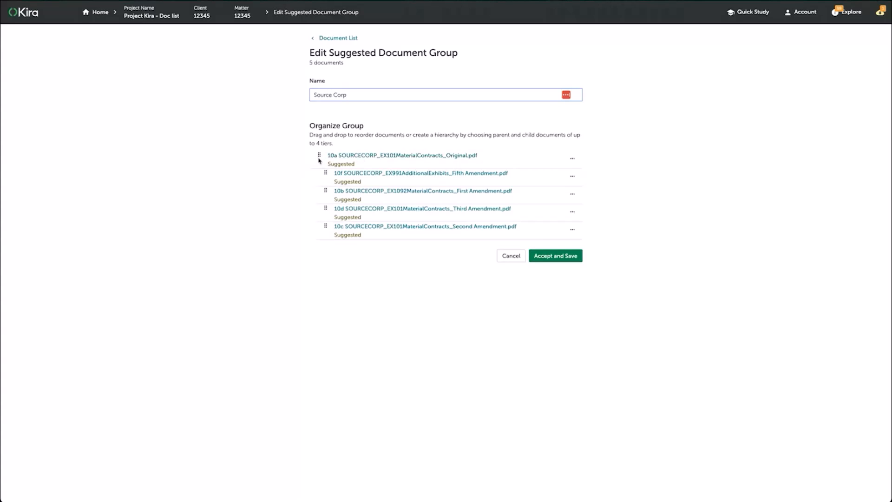
- Nest the 10f Fifth Amendment under the 10c Second Amendment, accept and save the group, and return to the document groups overview
left_click_drag(347, 174, 351, 213)
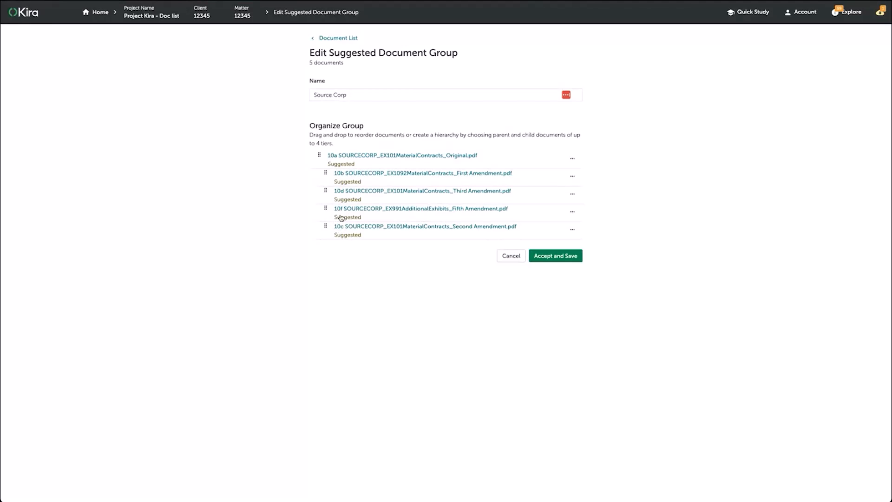
left_click_drag(352, 217, 389, 246)
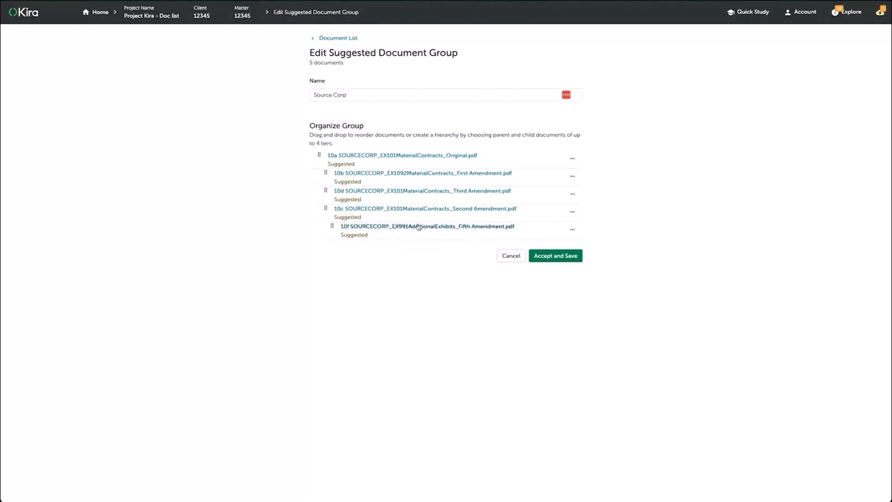
left_click(552, 255)
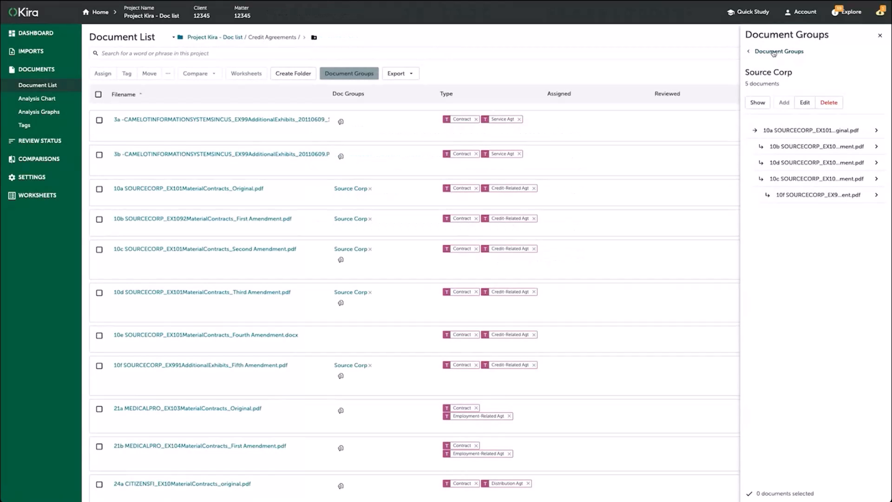
left_click(774, 52)
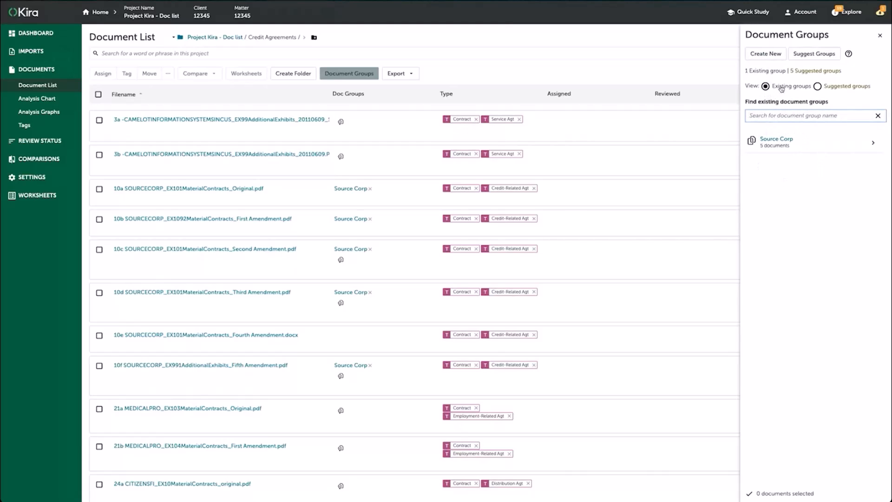
- Create a folder named Source Corp inside the Credit Agreements folder
left_click(195, 41)
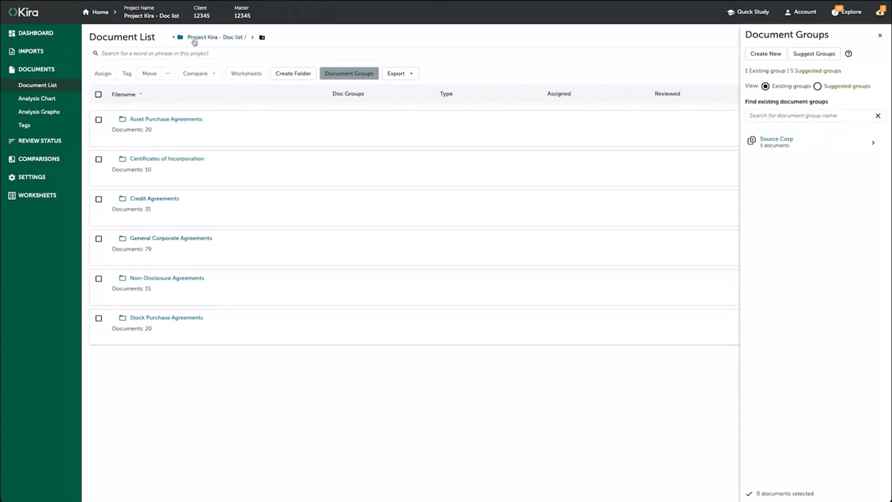
left_click(151, 199)
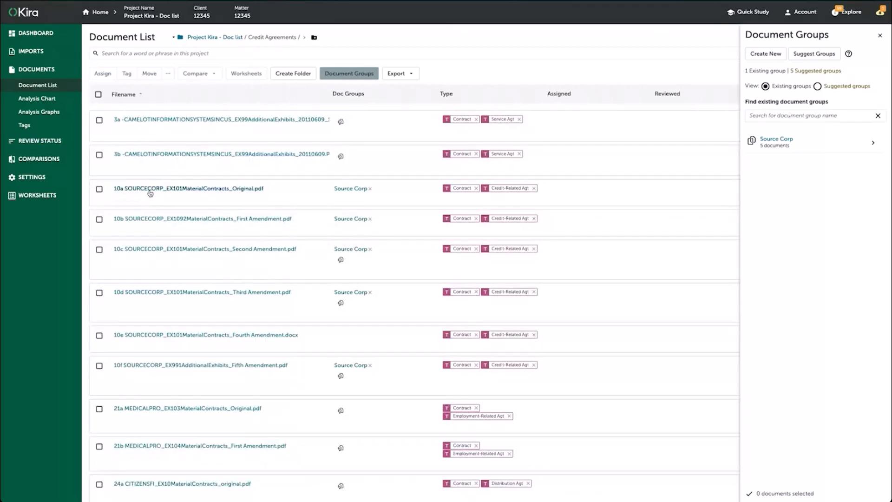
left_click(294, 73)
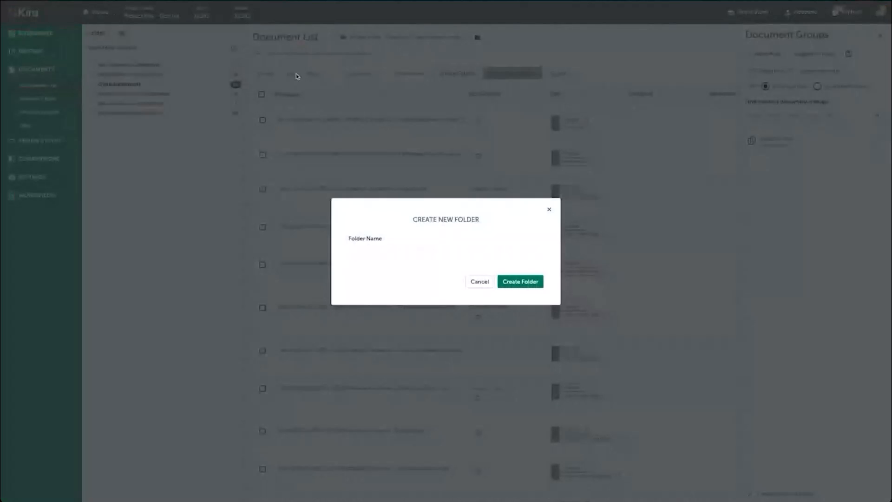
left_click(394, 251)
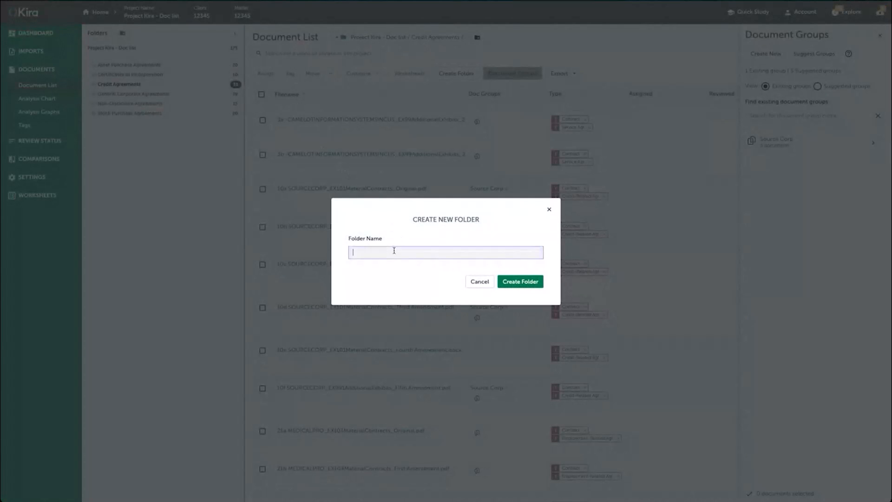
type("Source Corp")
left_click(512, 282)
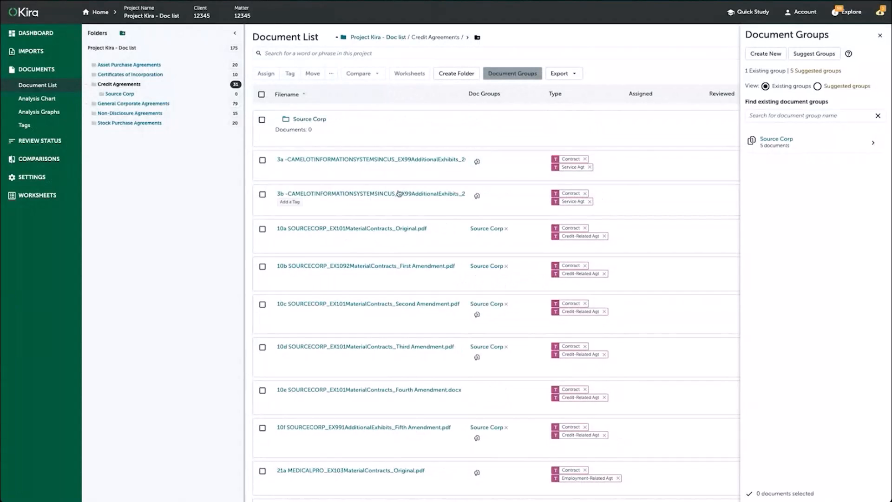
- Show the Source Corp group's documents and move all of them into the Source Corp folder under Credit Agreements
left_click(783, 144)
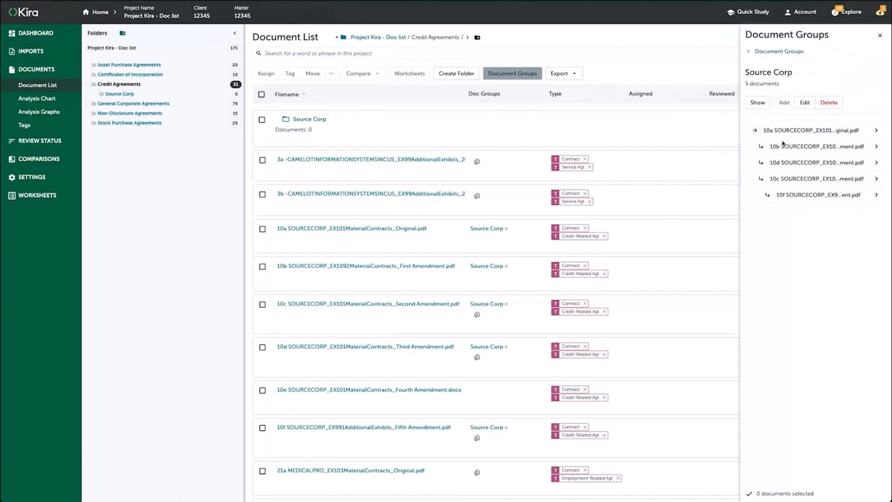
left_click(757, 103)
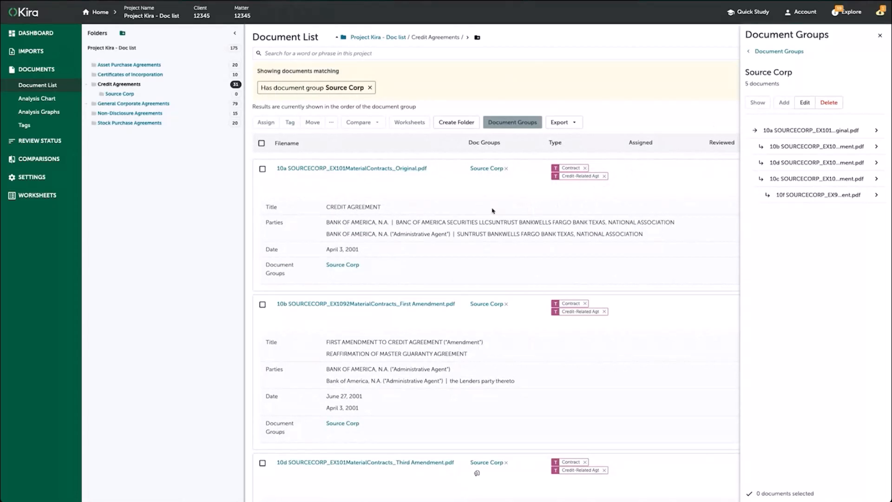
left_click(261, 144)
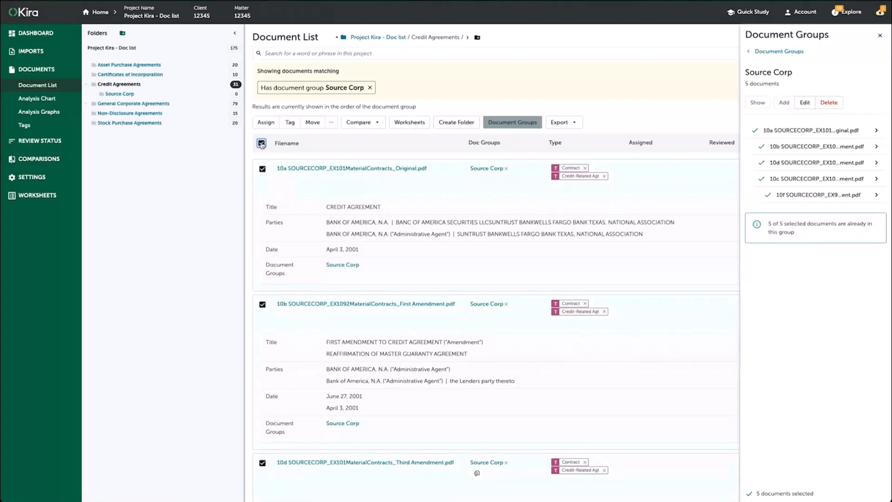
left_click(312, 122)
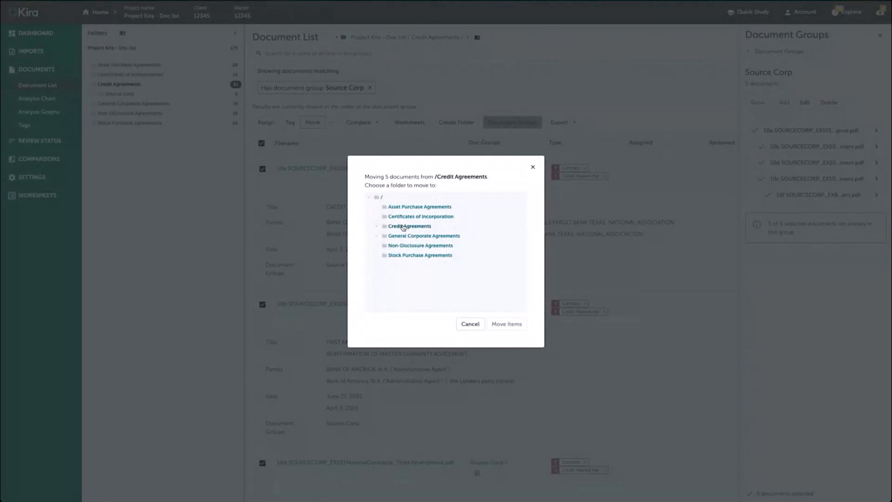
left_click(403, 227)
left_click(419, 236)
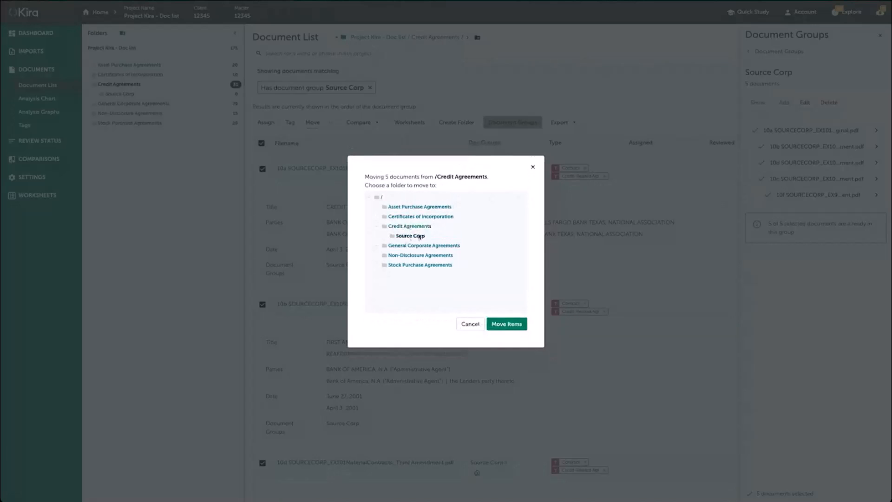
left_click(510, 326)
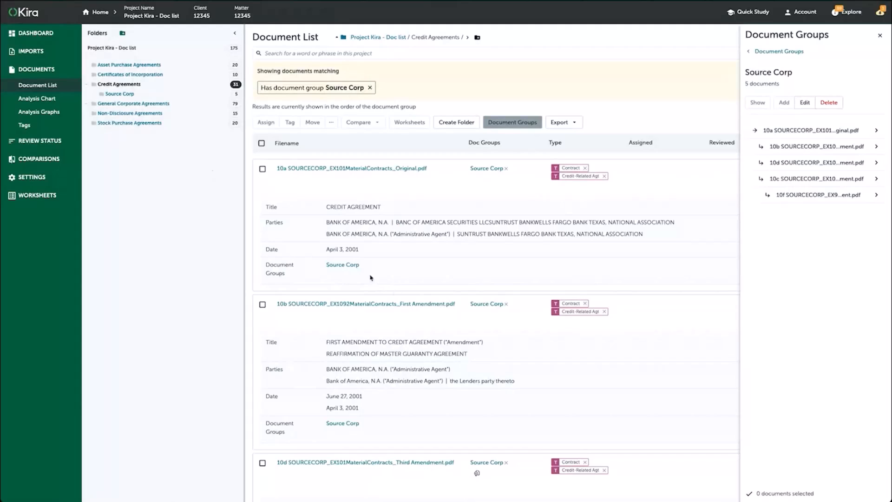
- Return to the project's root folder, clear the Source Corp group filter, and open the Credit Agreements folder
left_click(390, 39)
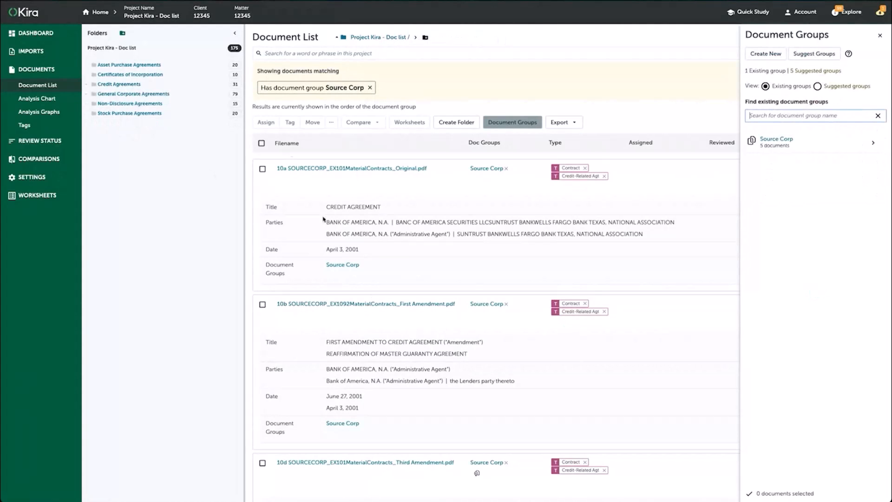
left_click(370, 88)
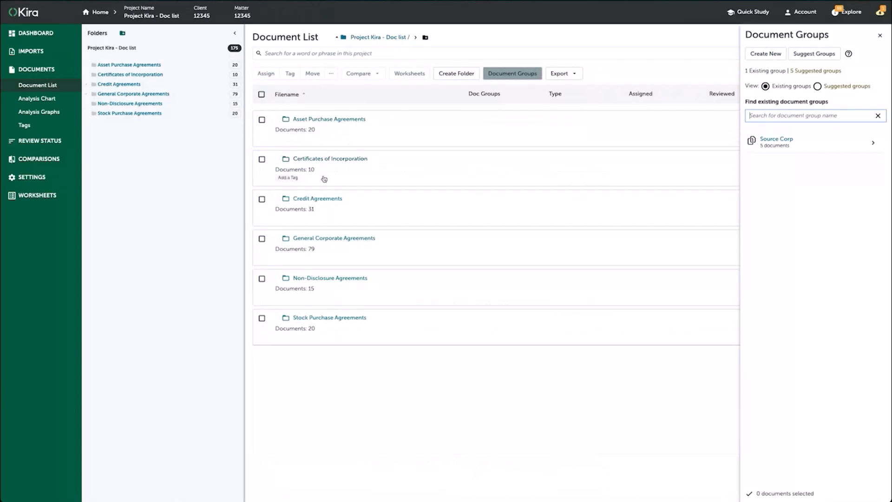
left_click(289, 199)
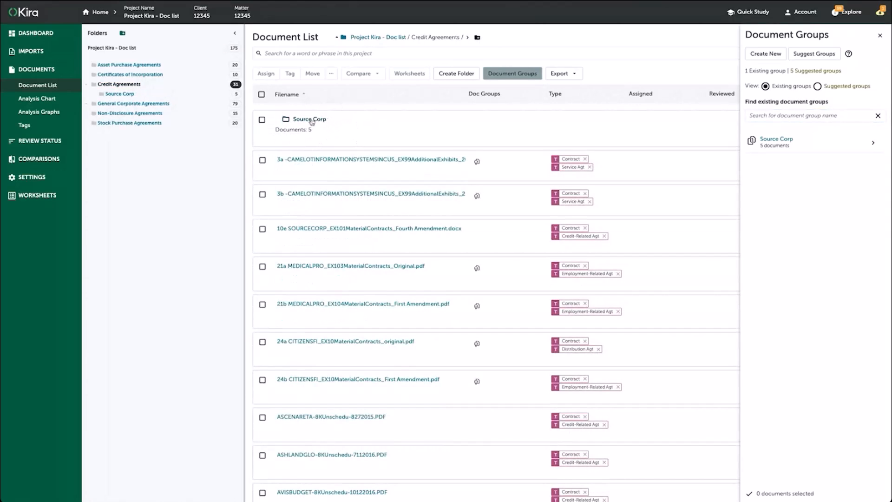
- Assign the Source Corp folder for review to the second team member offered
left_click(262, 121)
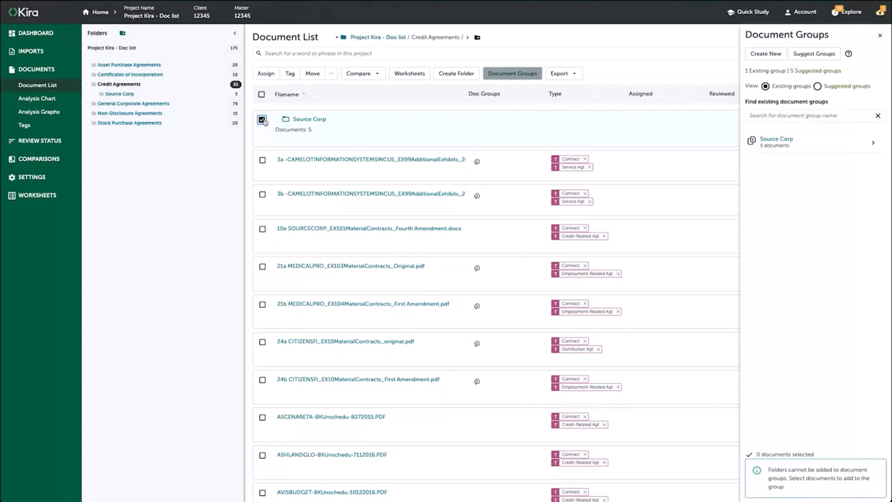
left_click(266, 74)
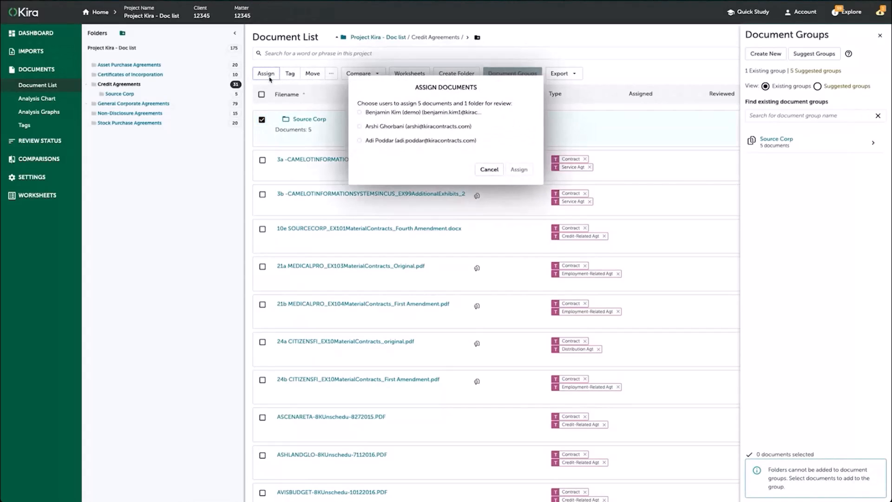
left_click(360, 126)
left_click(518, 169)
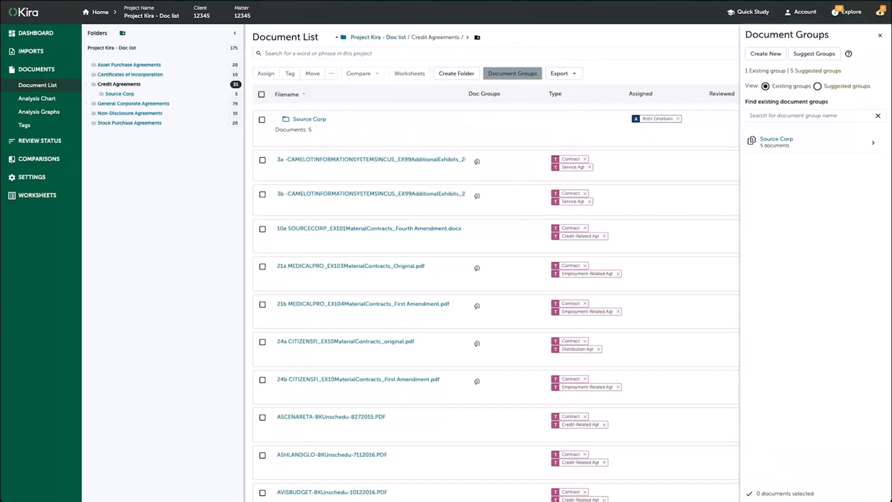
- Close the Document Groups pane and open the visible column settings of the document list
left_click(880, 36)
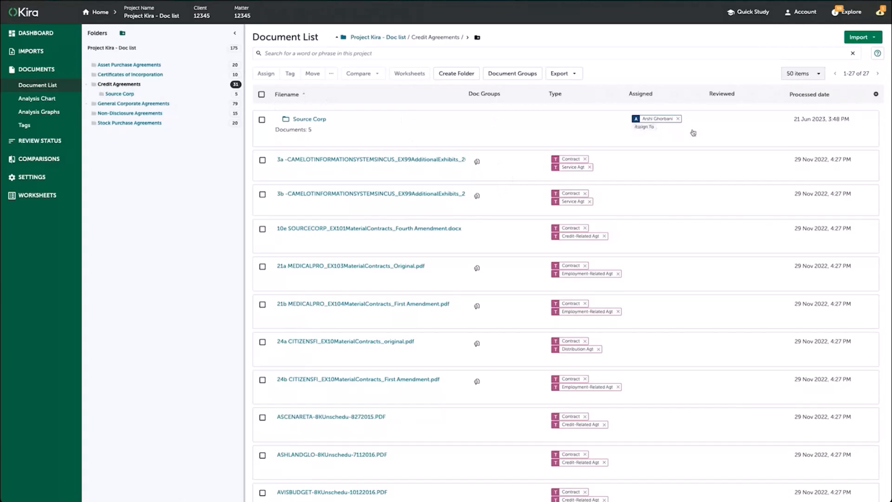
left_click(876, 95)
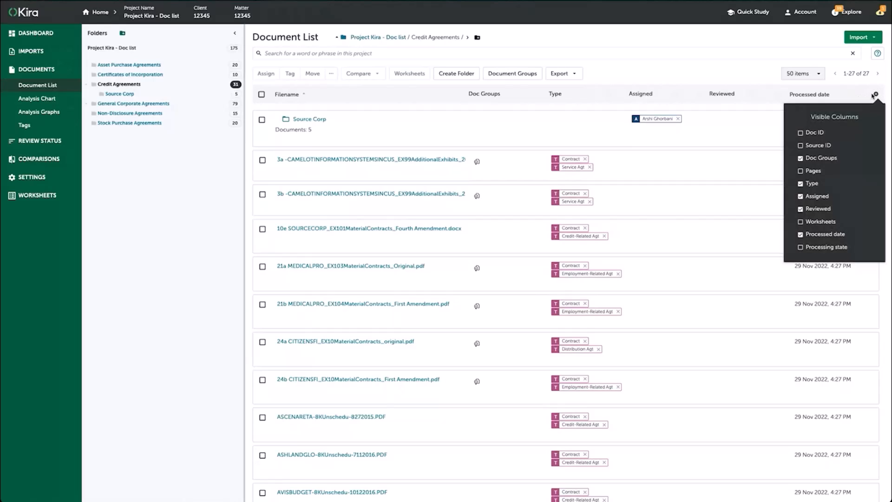
left_click(800, 158)
left_click(800, 171)
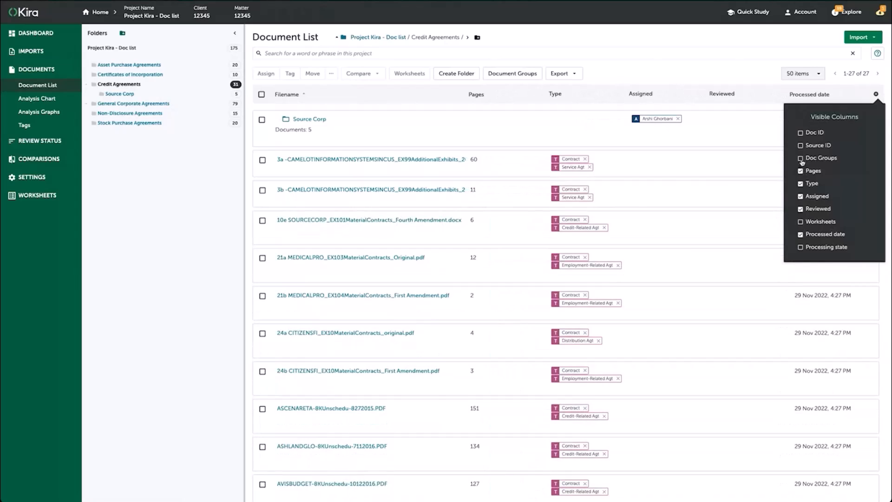
left_click(800, 159)
left_click(800, 171)
- Hide the Type and Assigned columns in the document list
left_click(800, 183)
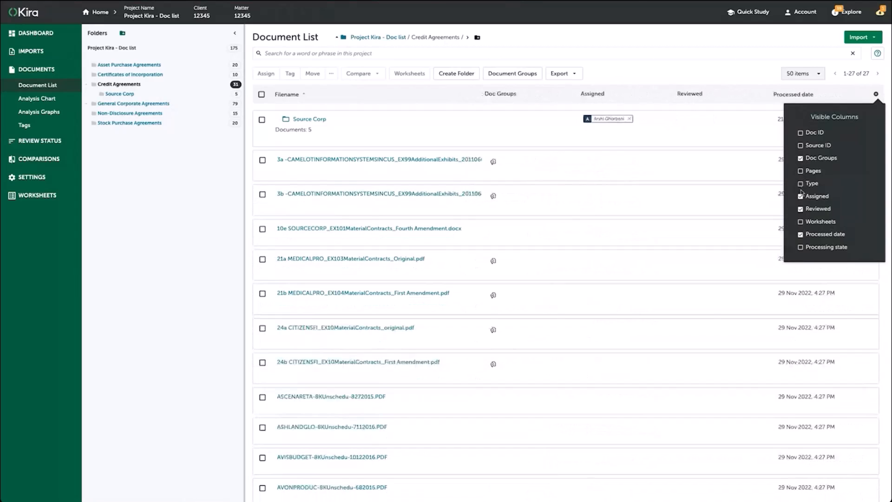
left_click(800, 196)
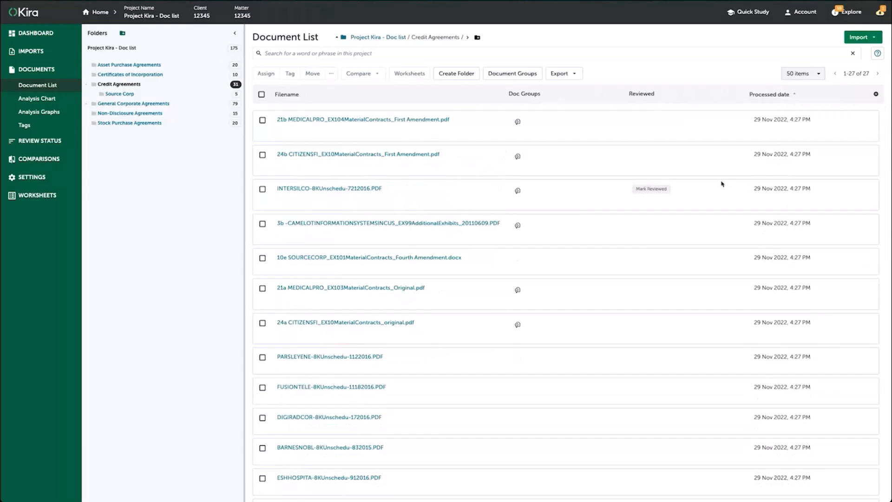